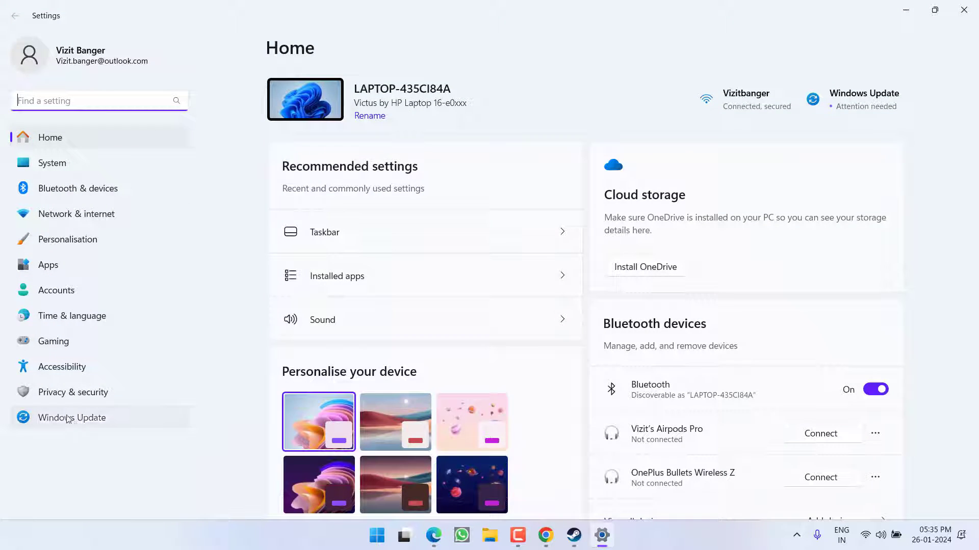
Step: Open Windows Update to see the pending Defender intelligence update and AMD display driver update
{"action": "left_click", "coordinate": [56, 415]}
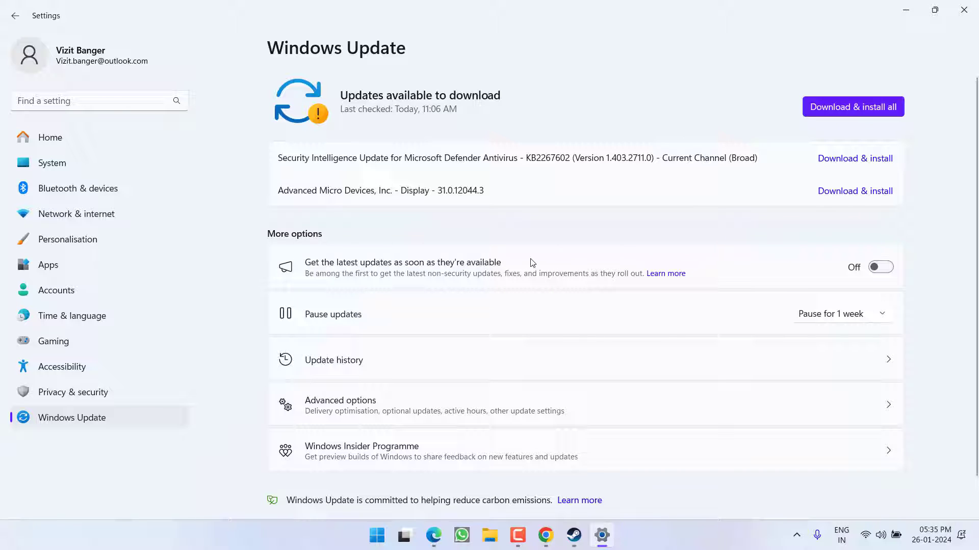
Step: Close Settings and open Device Manager with the Display adaptors category expanded
{"action": "left_click", "coordinate": [970, 10]}
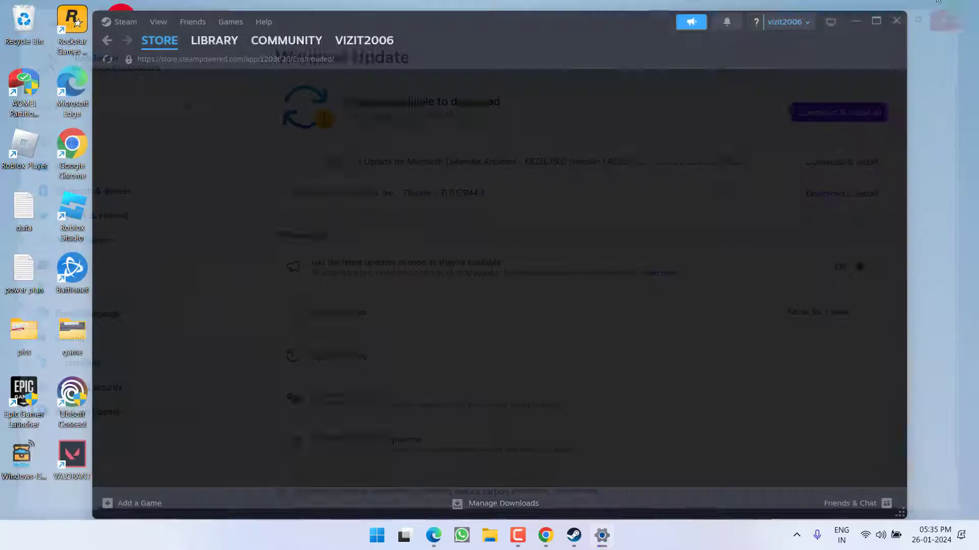
{"action": "right_click", "coordinate": [395, 545]}
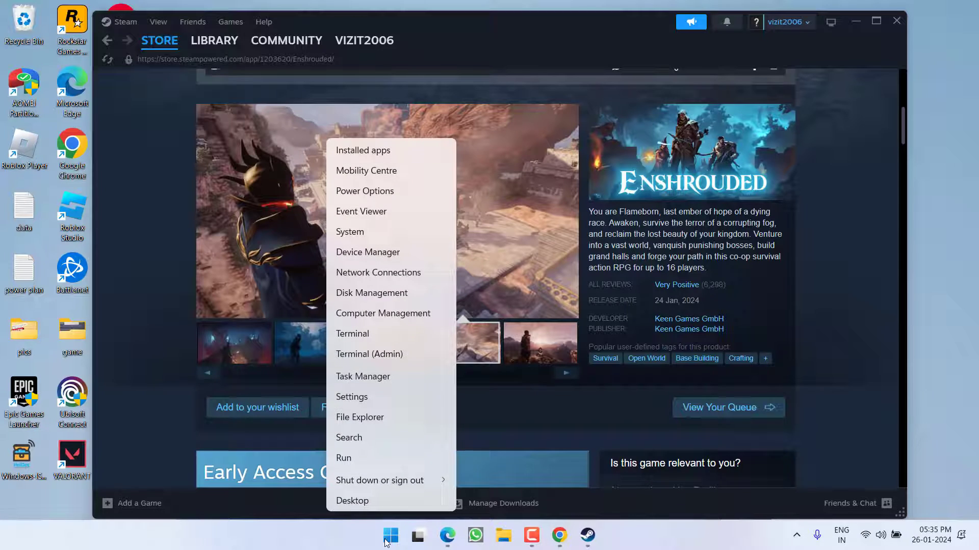
{"action": "left_click", "coordinate": [381, 253]}
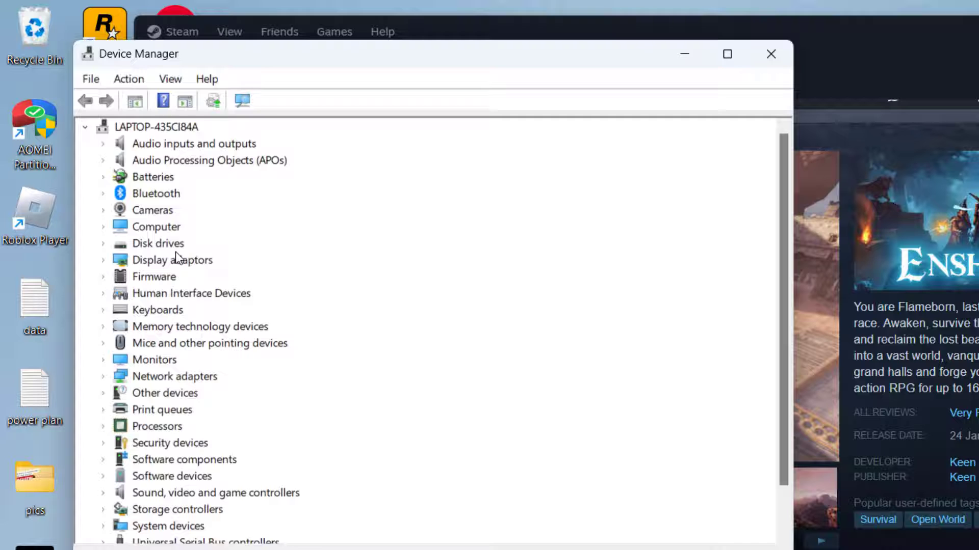
{"action": "double_click", "coordinate": [194, 260]}
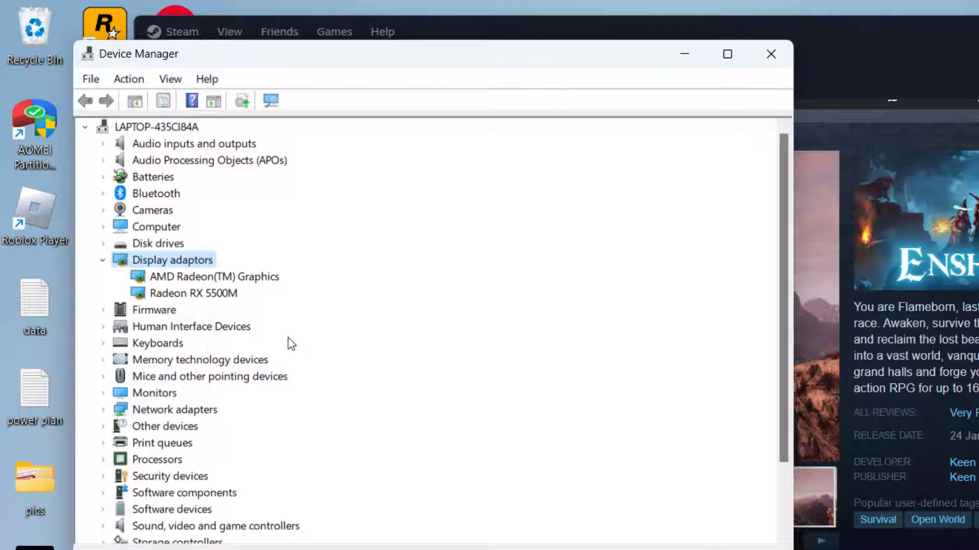
Step: Inspect the AMD Radeon(TM) Graphics adapter's action menu without changing anything
{"action": "right_click", "coordinate": [251, 277]}
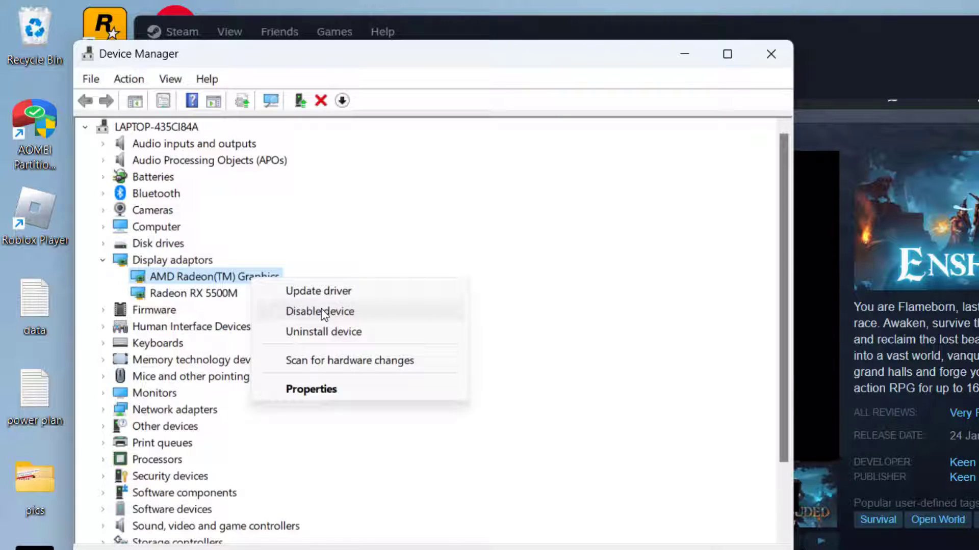
{"action": "left_click", "coordinate": [576, 322]}
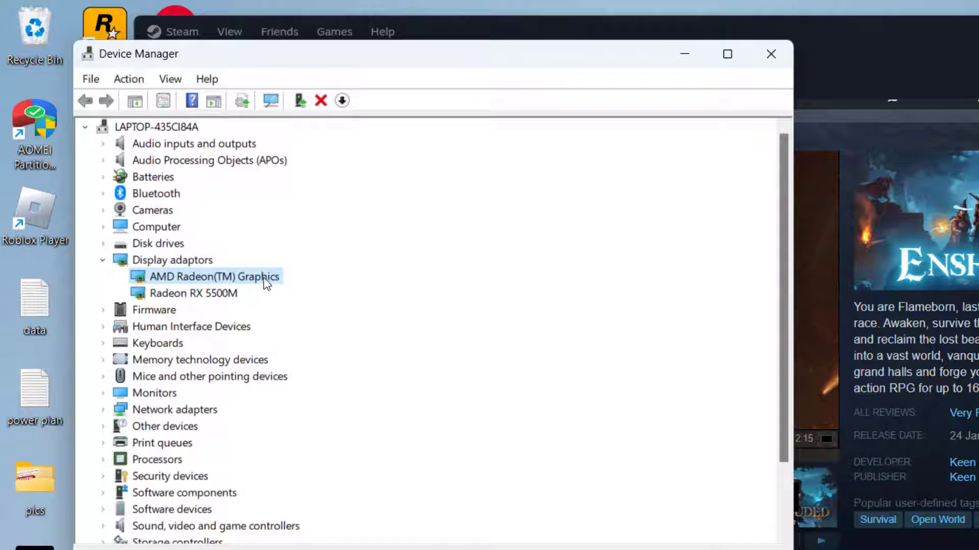
{"action": "right_click", "coordinate": [235, 280]}
{"action": "left_click", "coordinate": [467, 289]}
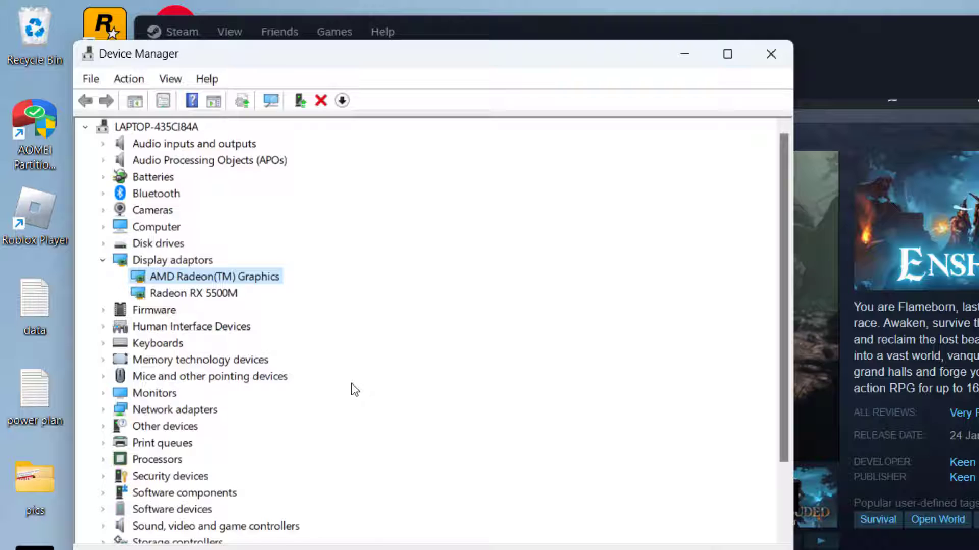
{"action": "right_click", "coordinate": [203, 291]}
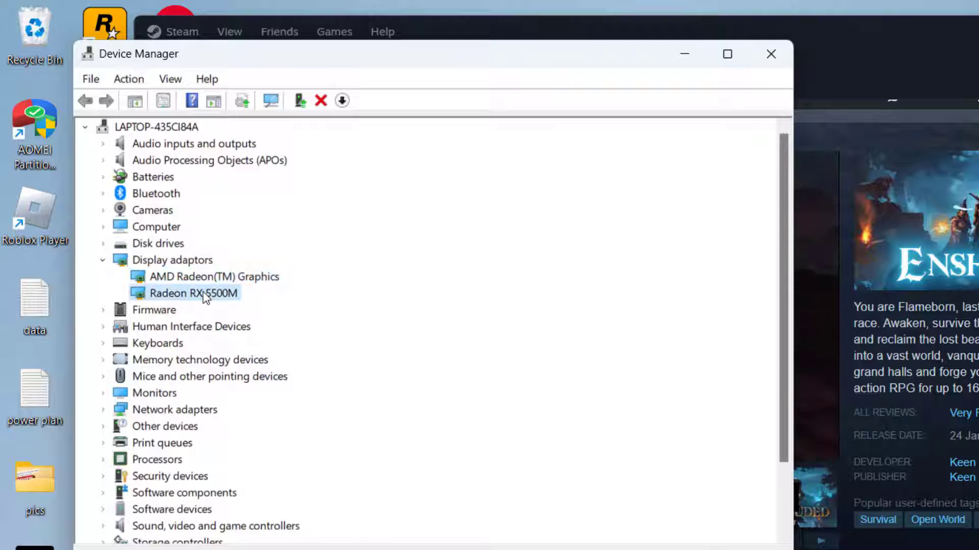
{"action": "left_click", "coordinate": [268, 402]}
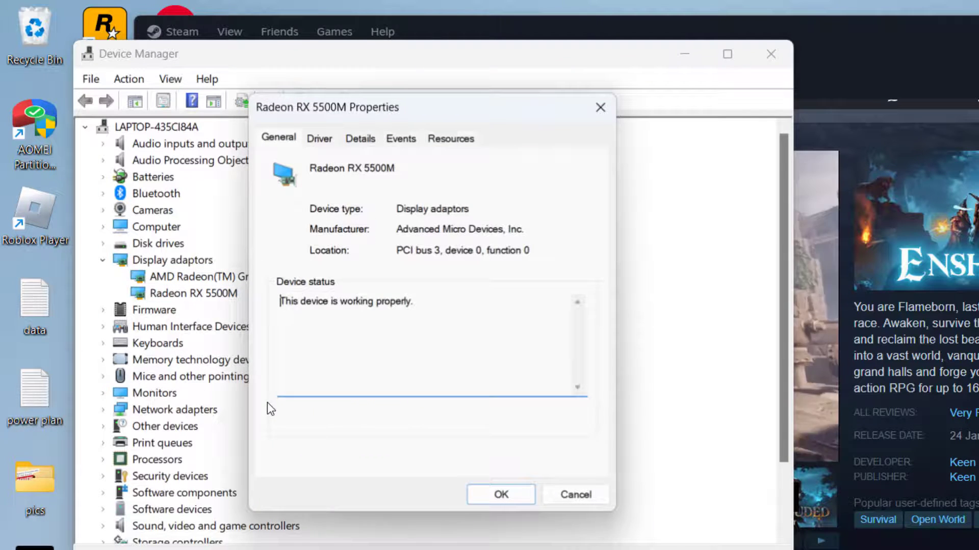
{"action": "left_click", "coordinate": [325, 138]}
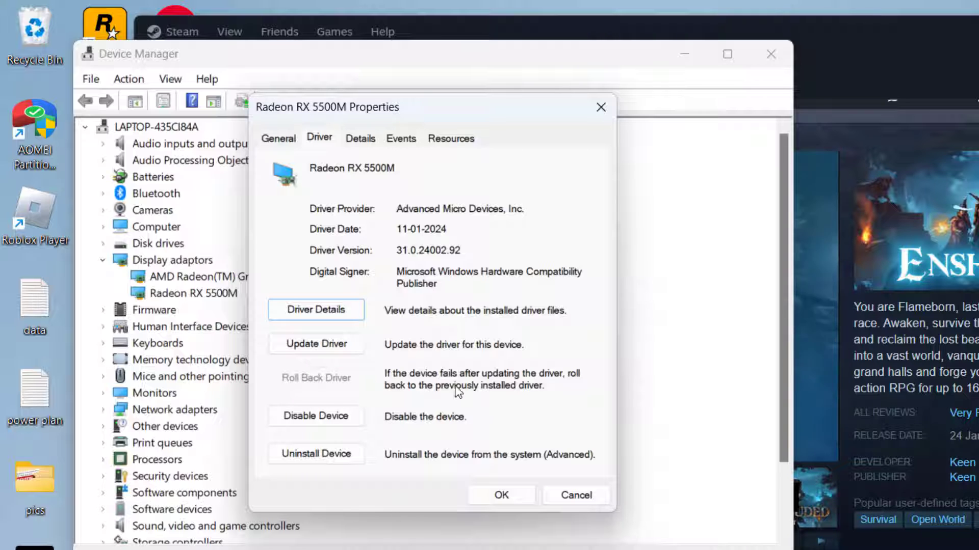
{"action": "left_click", "coordinate": [574, 497]}
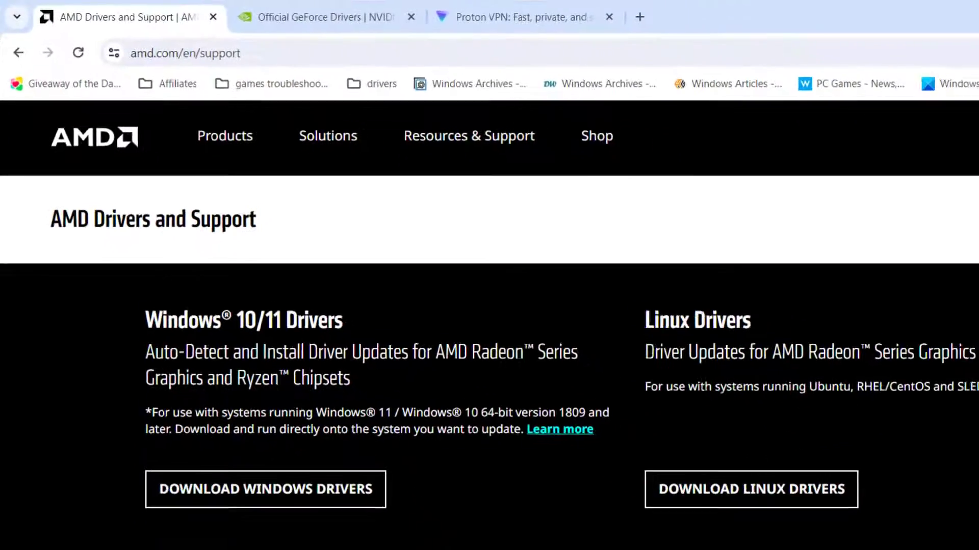
Step: Search AMD's product list for 'amd radeon rx 5500m' and select the AMD Radeon RX 5500M
{"action": "scroll", "coordinate": [195, 244], "scroll_direction": "down", "scroll_amount": 1}
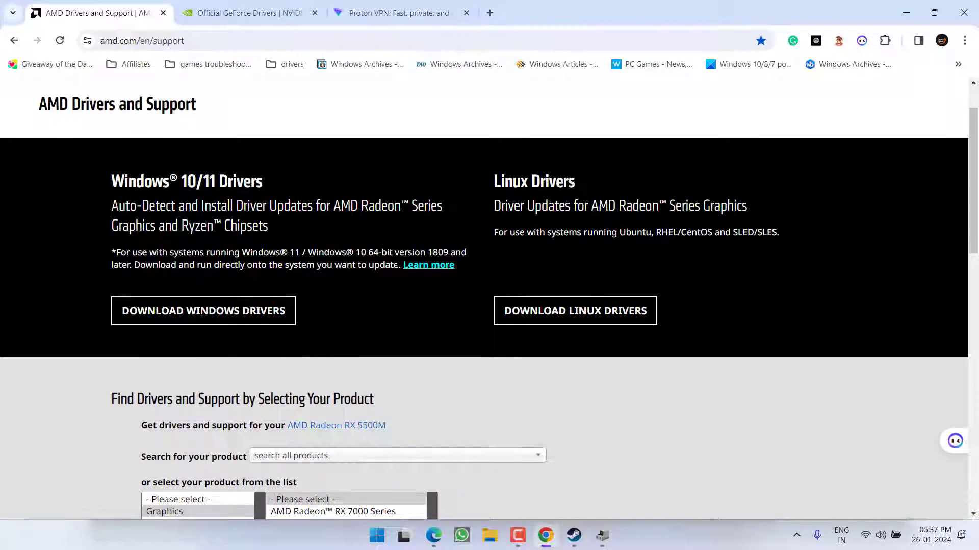
{"action": "scroll", "coordinate": [363, 211], "scroll_direction": "down", "scroll_amount": 1}
{"action": "scroll", "coordinate": [363, 212], "scroll_direction": "down", "scroll_amount": 3}
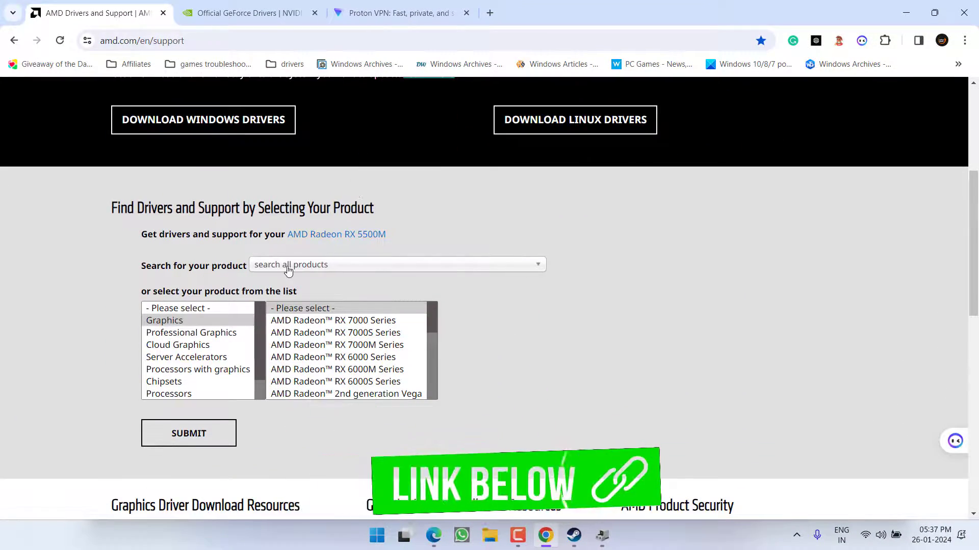
{"action": "left_click", "coordinate": [310, 271]}
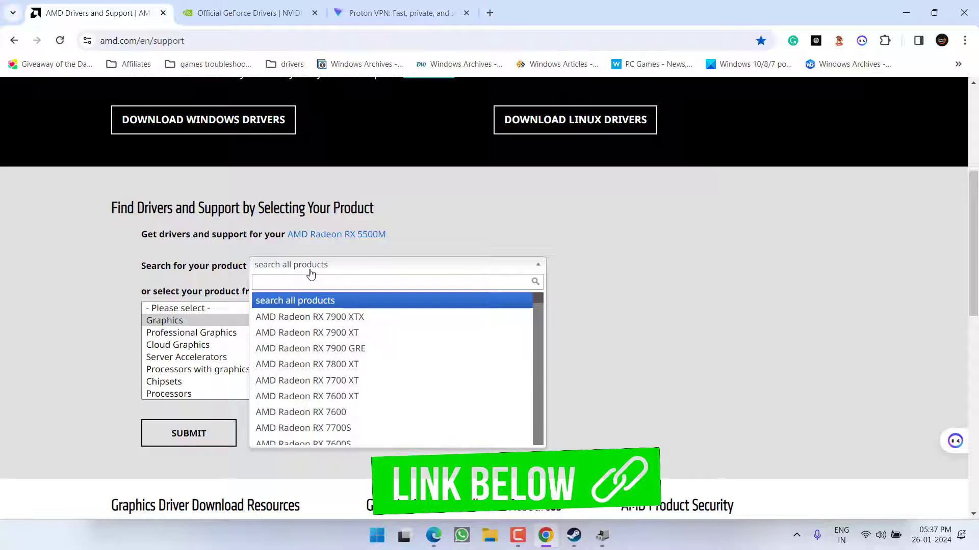
{"action": "type", "text": "amd"}
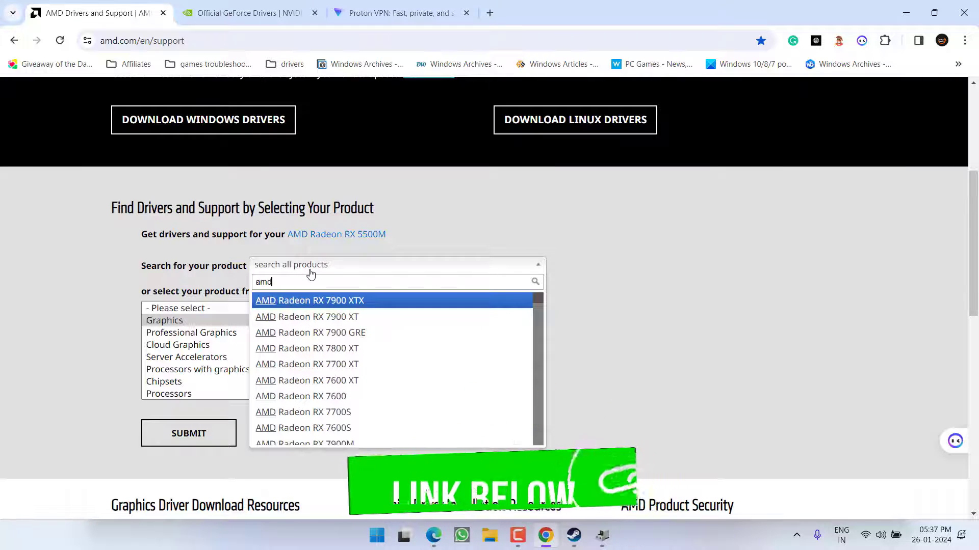
{"action": "type", "text": " radeon"}
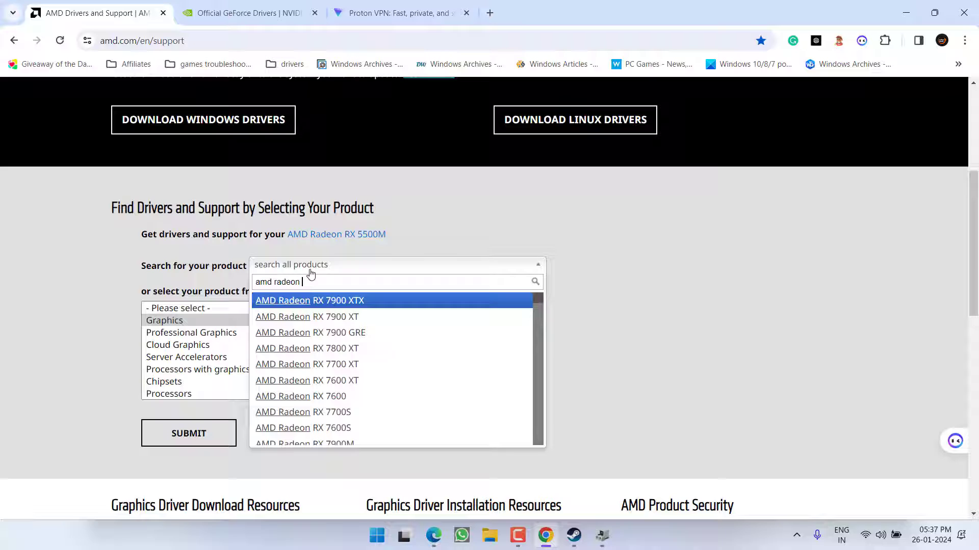
{"action": "type", "text": " rx 5500m"}
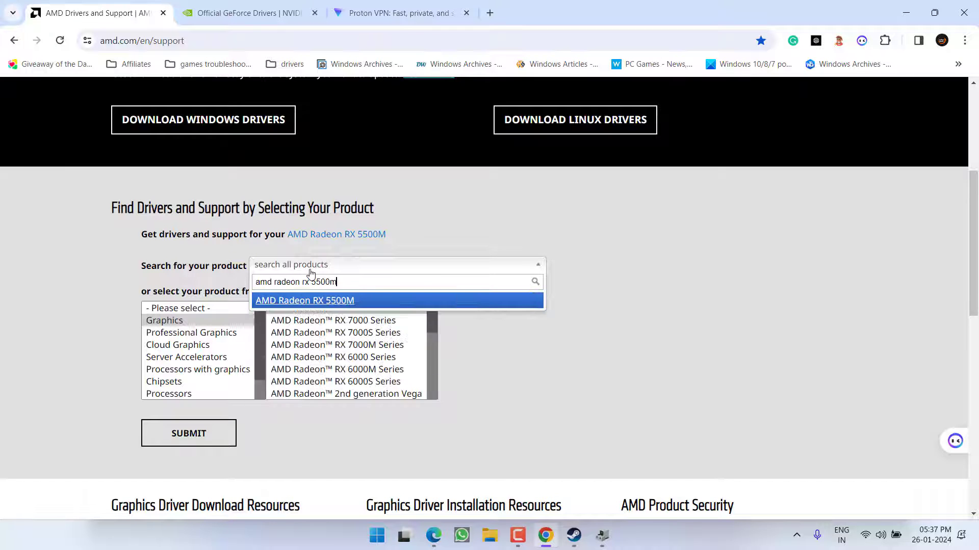
{"action": "left_click", "coordinate": [322, 300]}
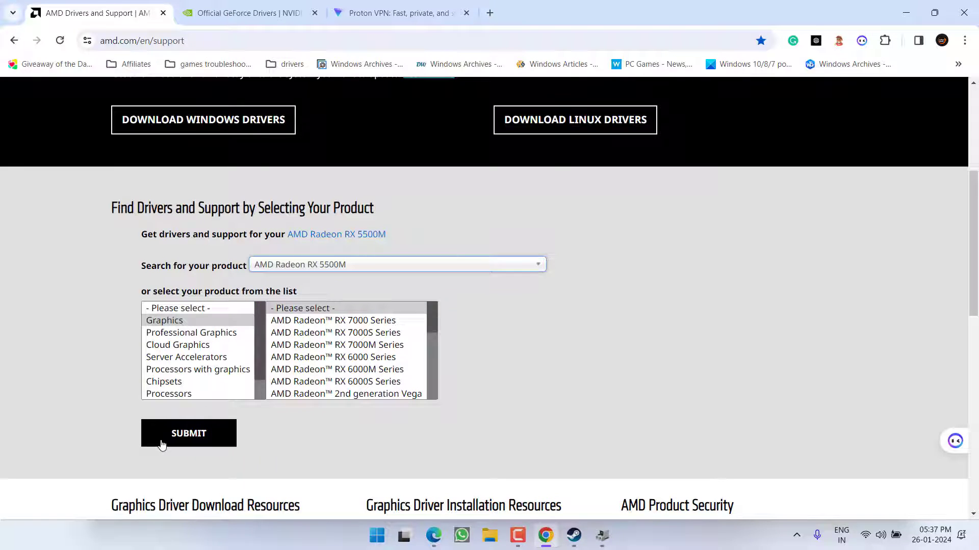
Step: Submit the product and expand its Windows 11 64-Bit downloads to find Adrenalin 24.1.1
{"action": "left_click", "coordinate": [150, 430]}
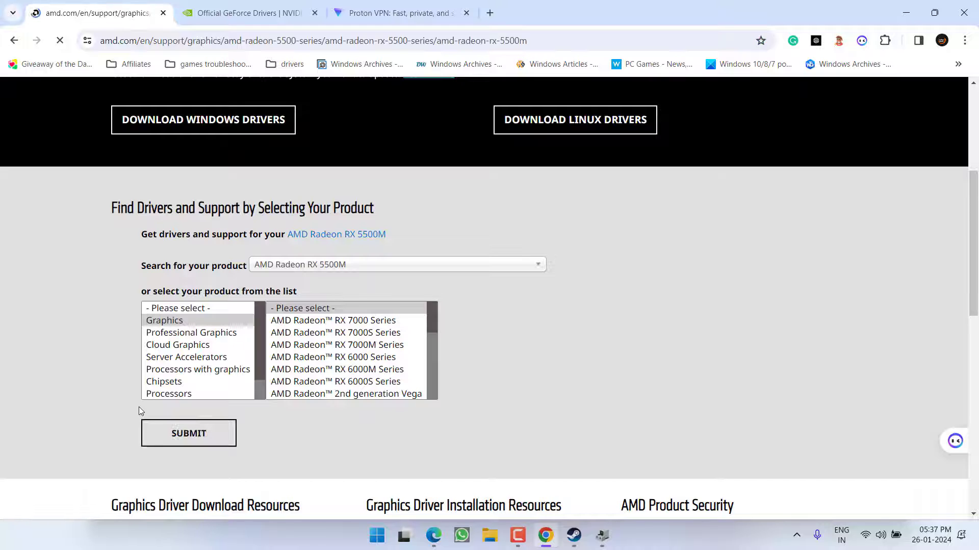
{"action": "scroll", "coordinate": [153, 397], "scroll_direction": "down", "scroll_amount": 4}
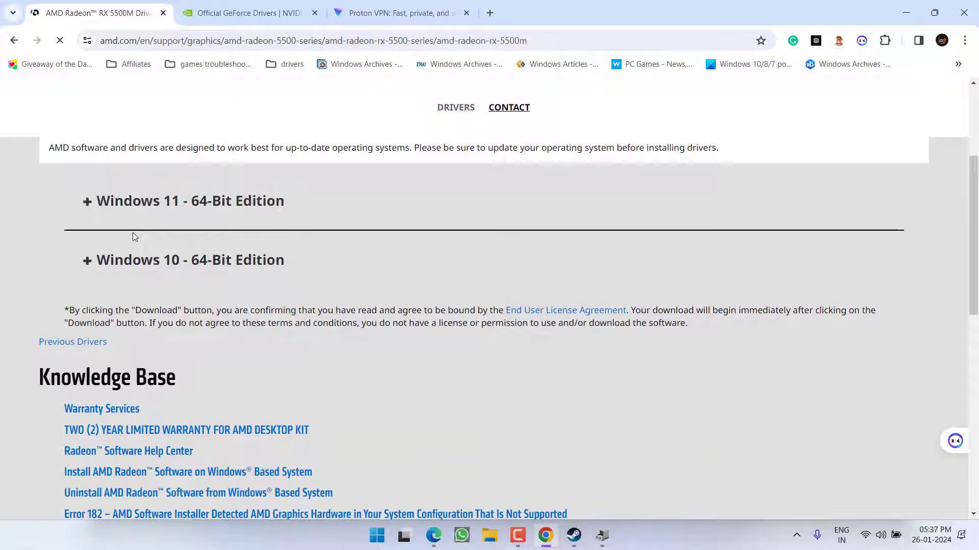
{"action": "left_click", "coordinate": [87, 202]}
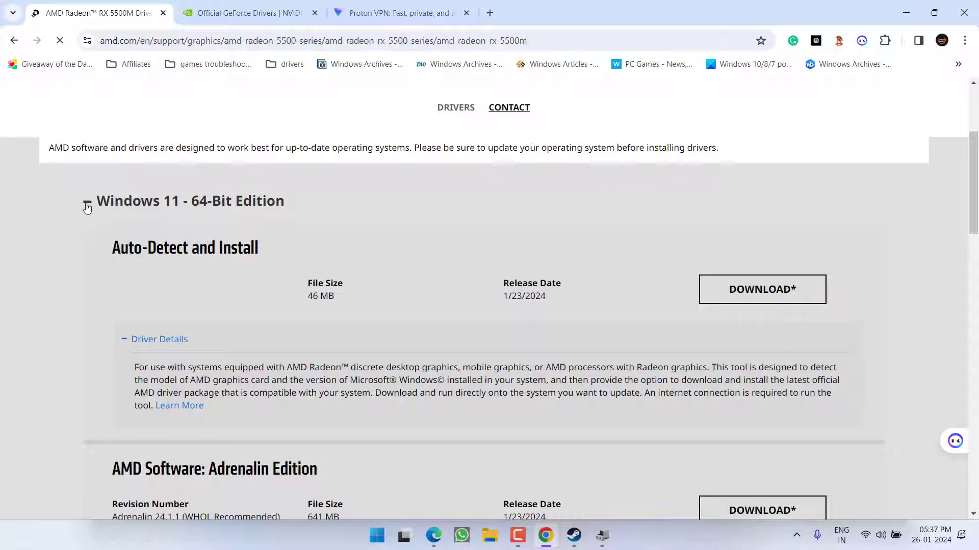
{"action": "scroll", "coordinate": [391, 270], "scroll_direction": "down", "scroll_amount": 2}
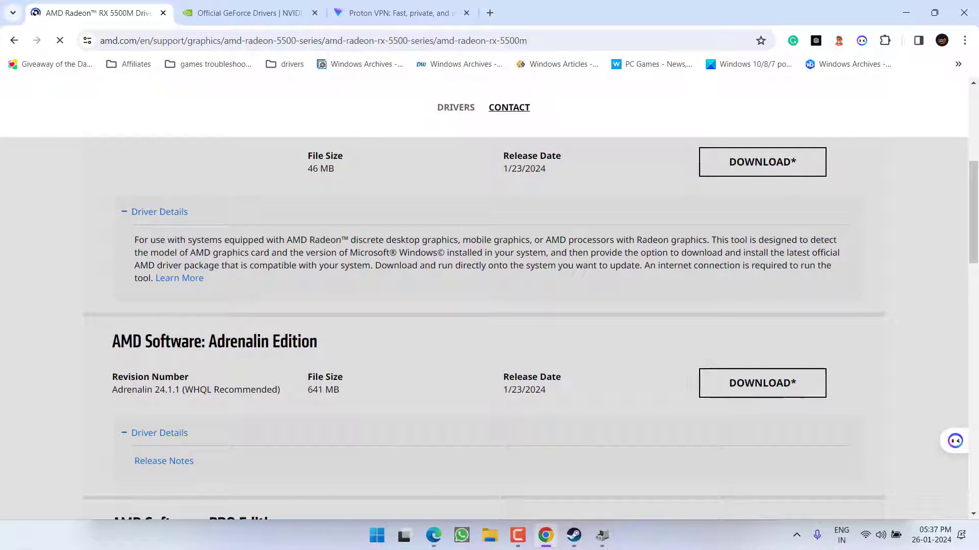
{"action": "left_click_drag", "start_coordinate": [181, 343], "coordinate": [318, 347]}
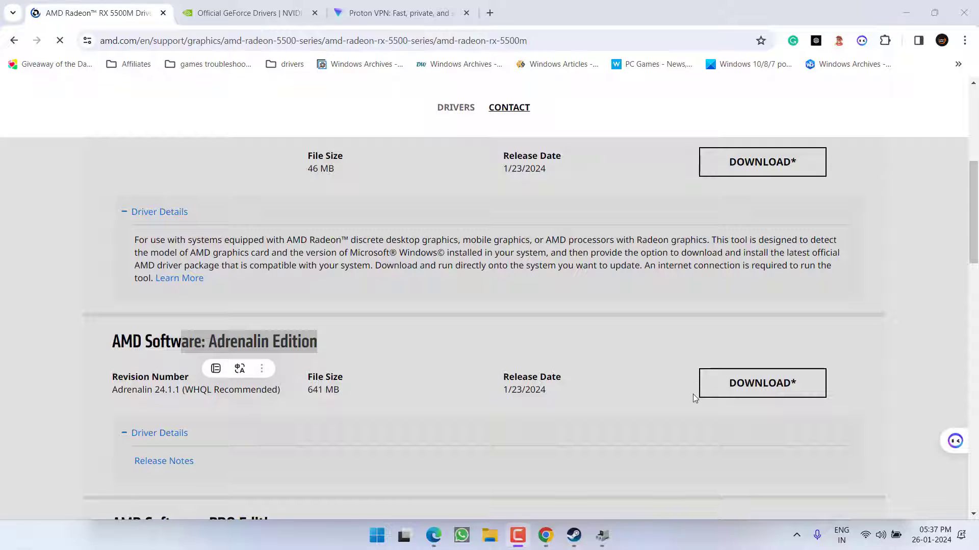
Step: Search NVIDIA drivers for GeForce RTX 40 Series, RTX 4080, on Windows 11
{"action": "left_click", "coordinate": [274, 5]}
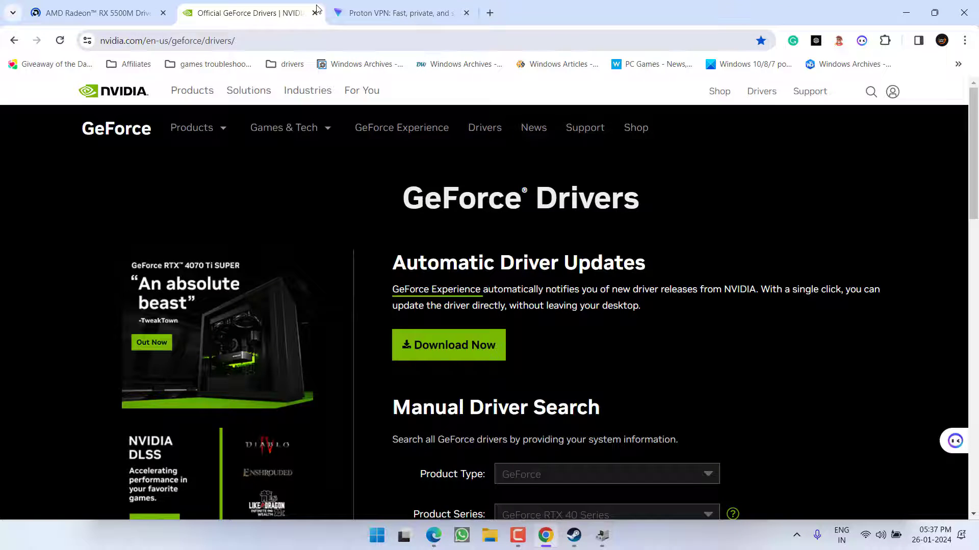
{"action": "scroll", "coordinate": [548, 230], "scroll_direction": "down", "scroll_amount": 3}
{"action": "scroll", "coordinate": [551, 231], "scroll_direction": "down", "scroll_amount": 1}
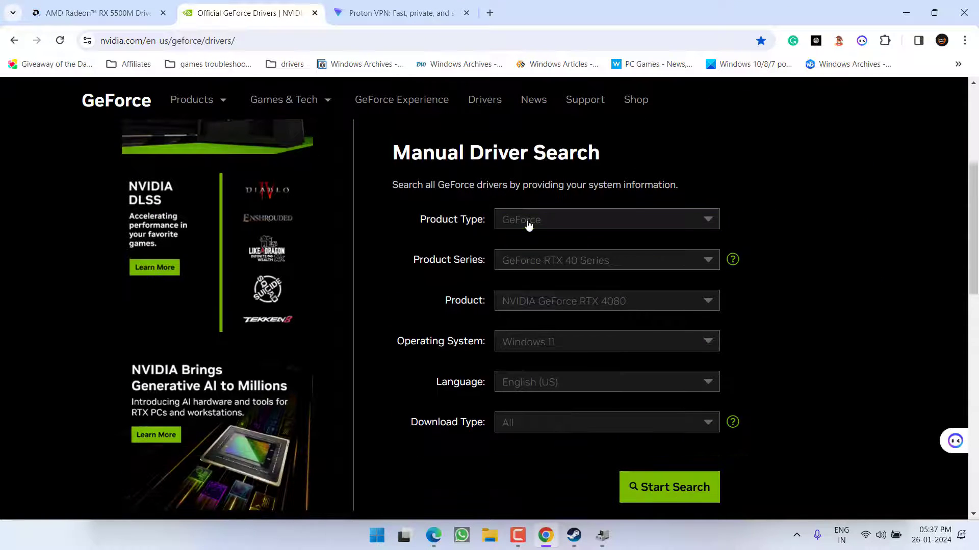
{"action": "left_click", "coordinate": [528, 225]}
{"action": "left_click", "coordinate": [531, 241]}
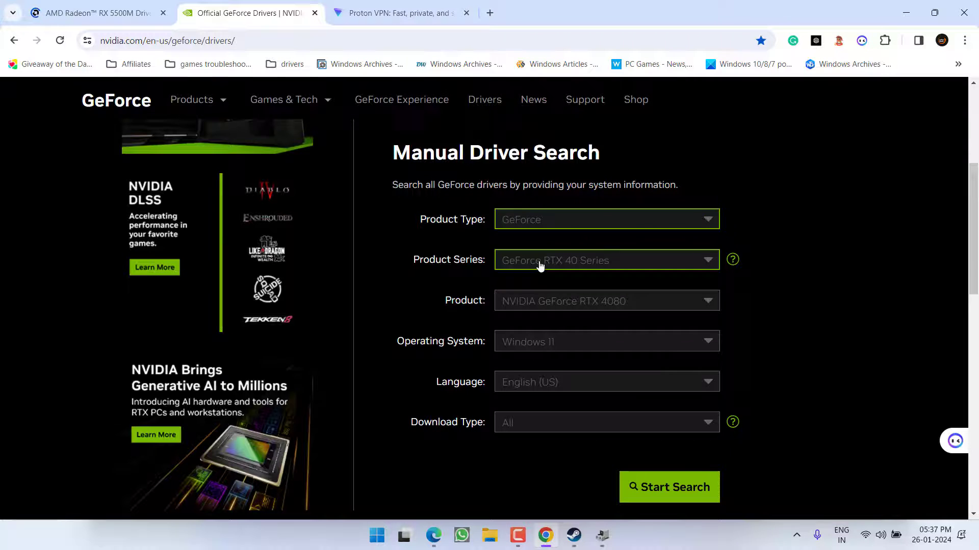
{"action": "left_click", "coordinate": [542, 265]}
{"action": "left_click", "coordinate": [547, 306]}
{"action": "left_click", "coordinate": [548, 308]}
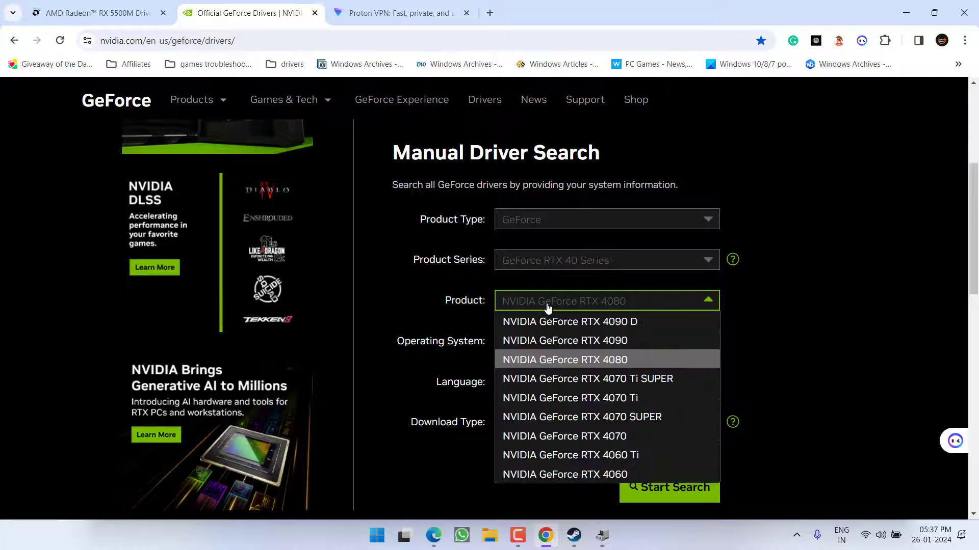
{"action": "left_click", "coordinate": [562, 366]}
{"action": "left_click", "coordinate": [555, 343]}
{"action": "left_click", "coordinate": [565, 346]}
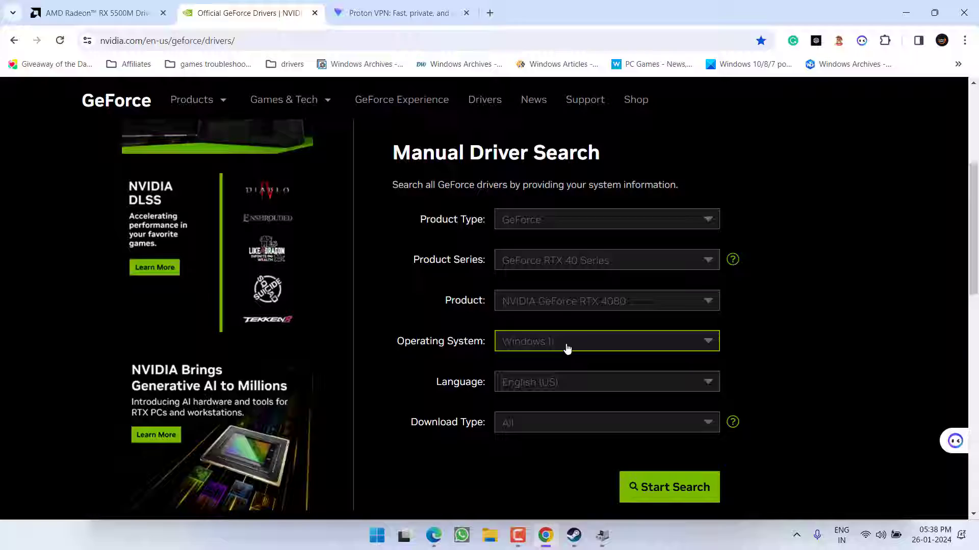
{"action": "scroll", "coordinate": [565, 347], "scroll_direction": "down", "scroll_amount": 3}
{"action": "left_click", "coordinate": [700, 306]}
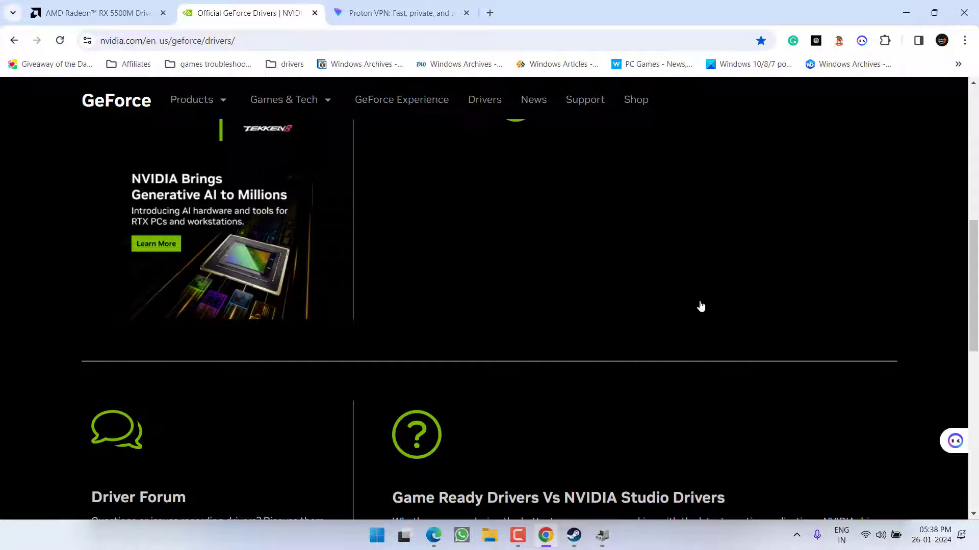
Step: Start downloading the NVIDIA Studio Driver 551.23 from the results list
{"action": "scroll", "coordinate": [697, 309], "scroll_direction": "down", "scroll_amount": 6}
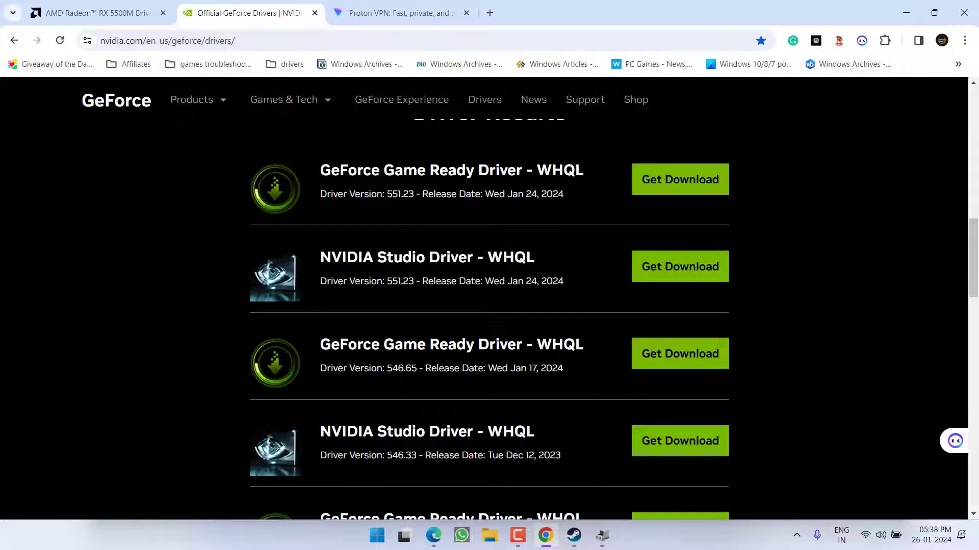
{"action": "left_click_drag", "start_coordinate": [567, 284], "coordinate": [300, 249]}
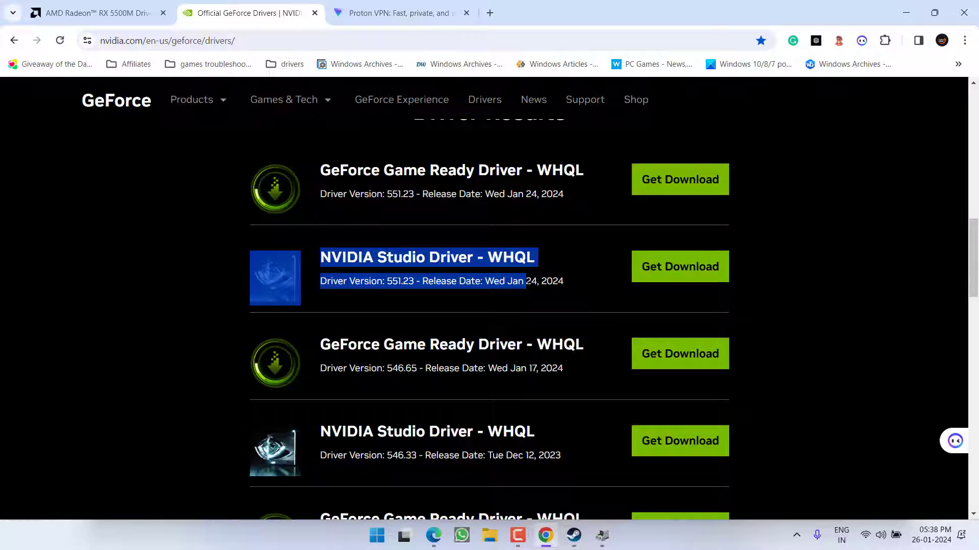
{"action": "left_click", "coordinate": [301, 249]}
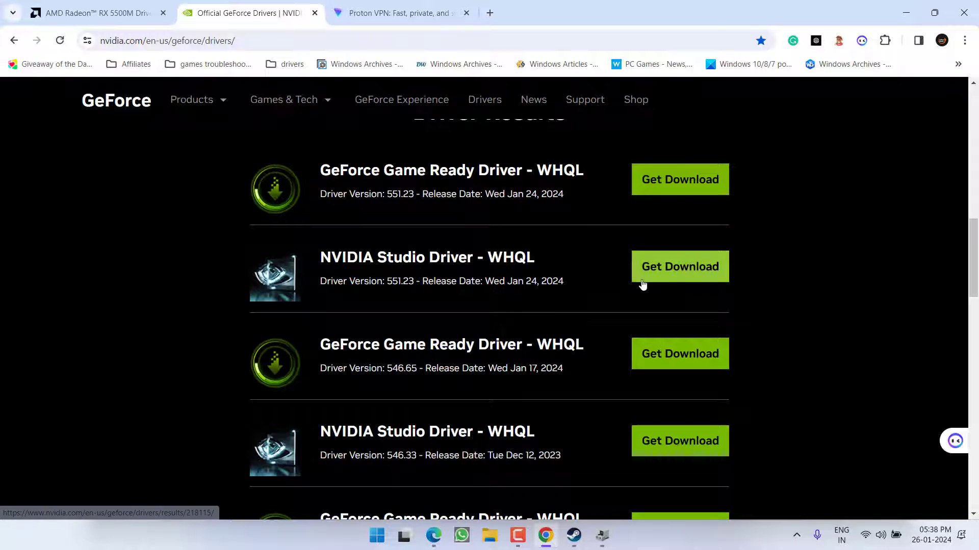
{"action": "left_click", "coordinate": [686, 278]}
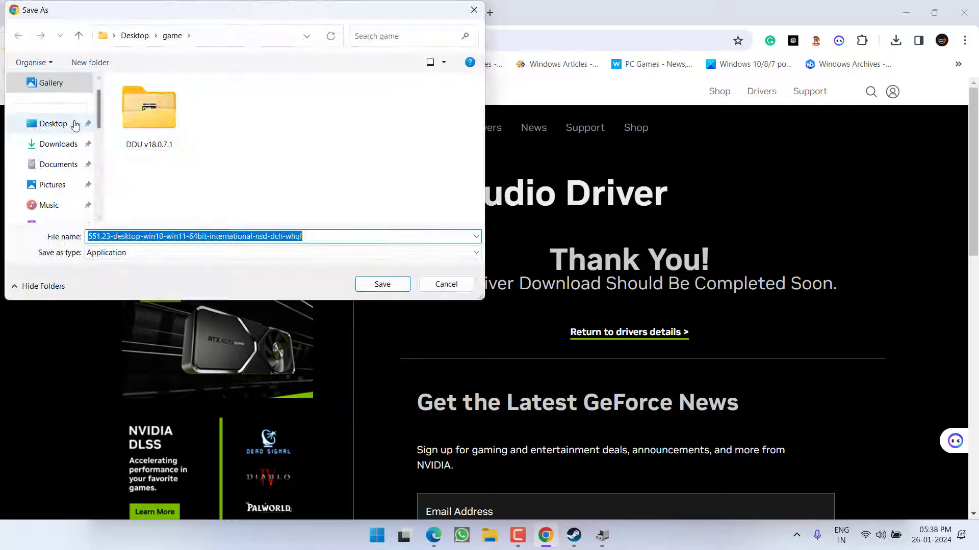
Step: Save the 551.23 driver installer to the Desktop, then cancel it from Chrome's downloads list
{"action": "left_click", "coordinate": [76, 125]}
{"action": "left_click", "coordinate": [397, 282]}
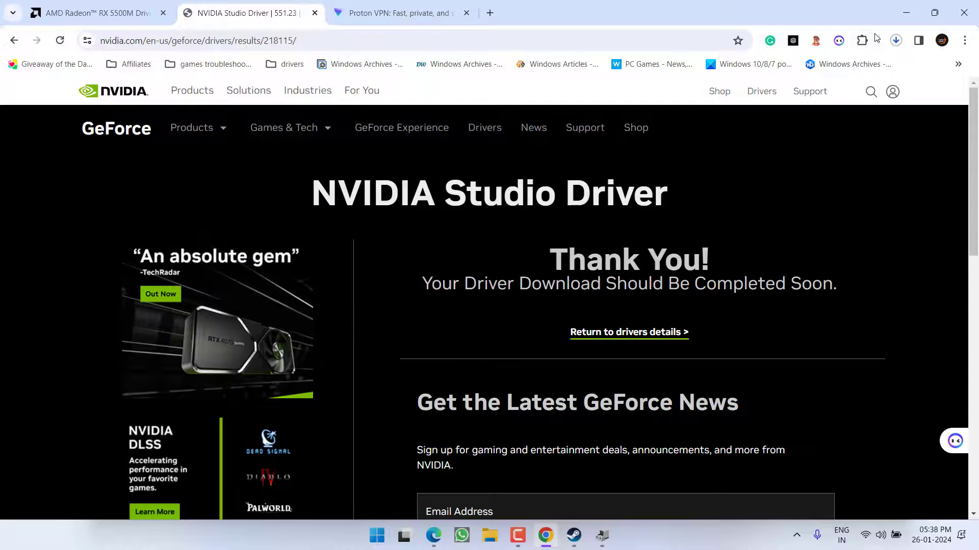
{"action": "left_click", "coordinate": [896, 42]}
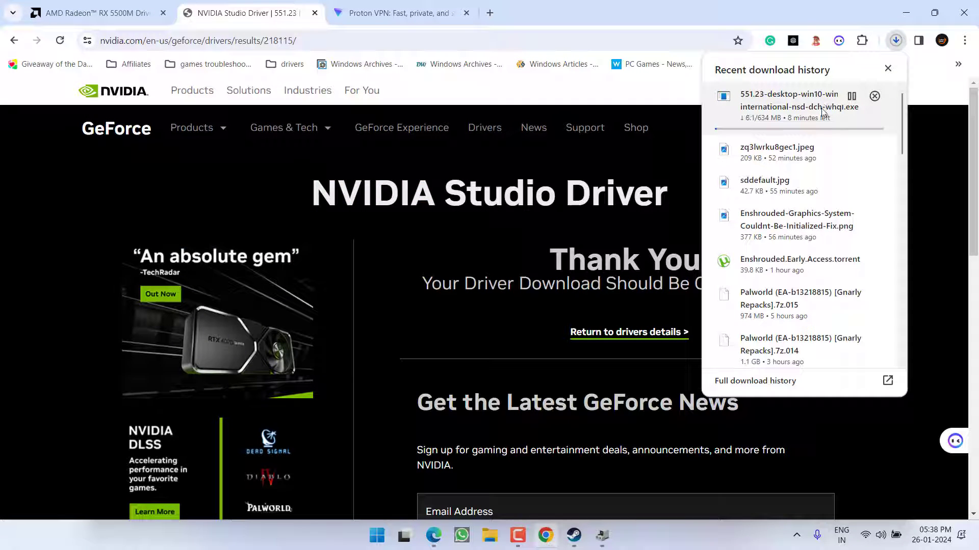
{"action": "left_click", "coordinate": [875, 96]}
{"action": "left_click", "coordinate": [632, 158]}
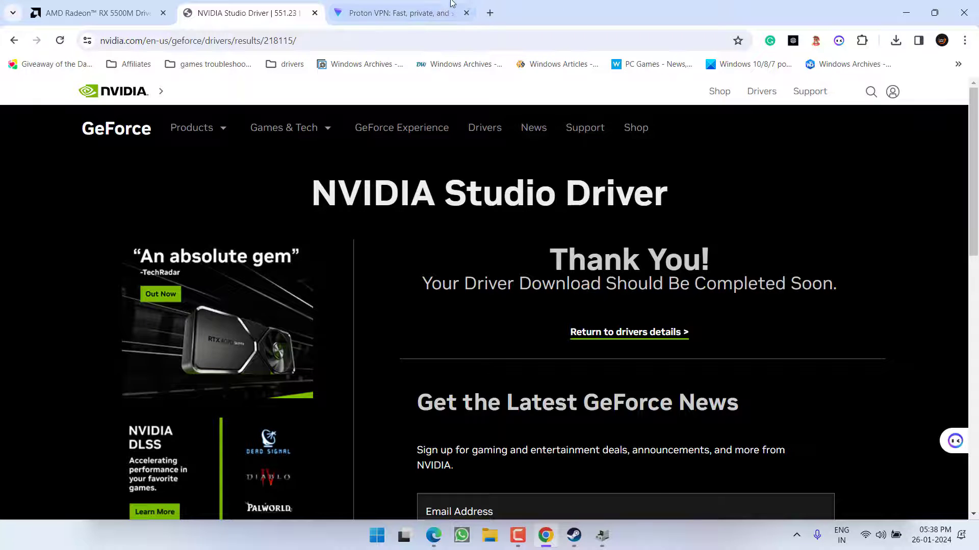
Step: Show the Proton VPN tab, minimise Chrome and close Device Manager
{"action": "left_click", "coordinate": [400, 12]}
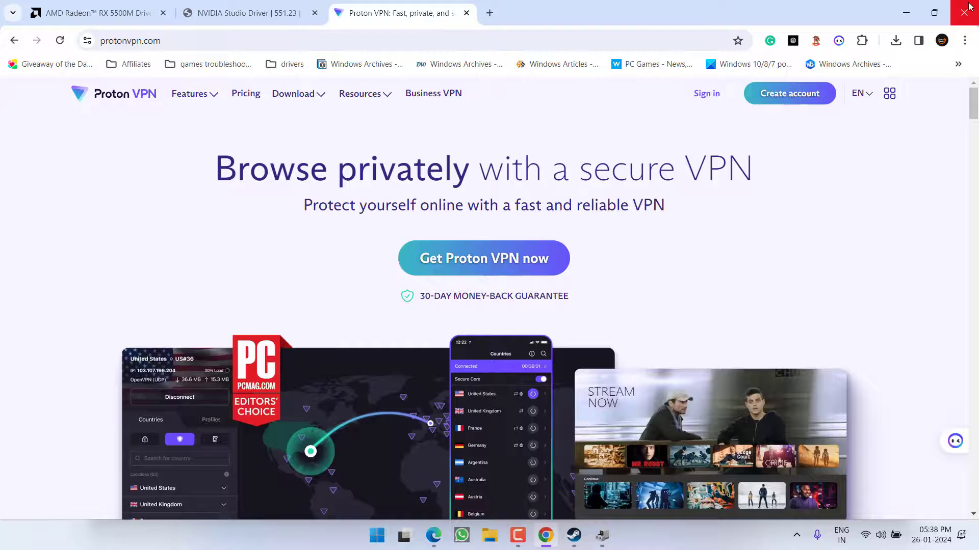
{"action": "left_click", "coordinate": [907, 11]}
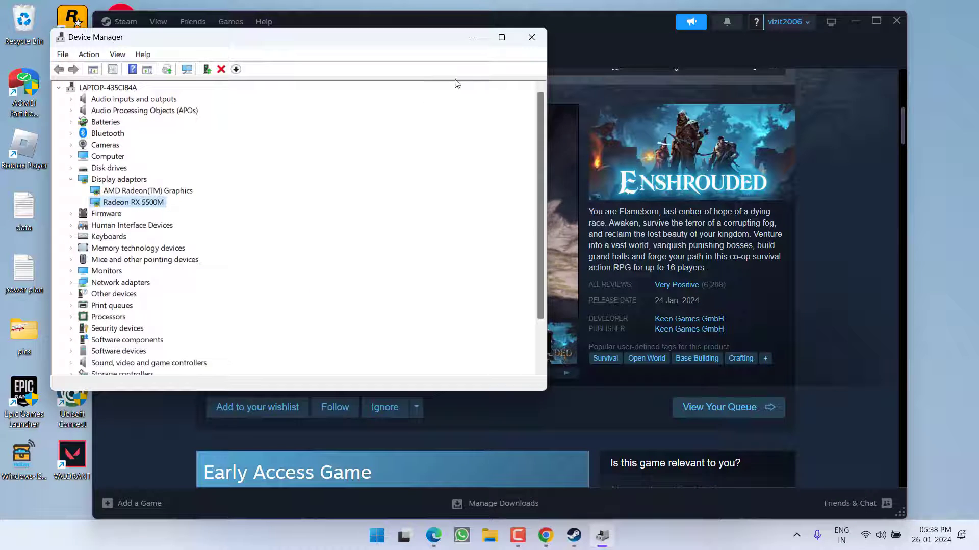
{"action": "left_click", "coordinate": [530, 37]}
Step: Run systempropertiesadvanced from the Run dialog to open System Properties' Advanced tab
{"action": "key", "text": "super+d"}
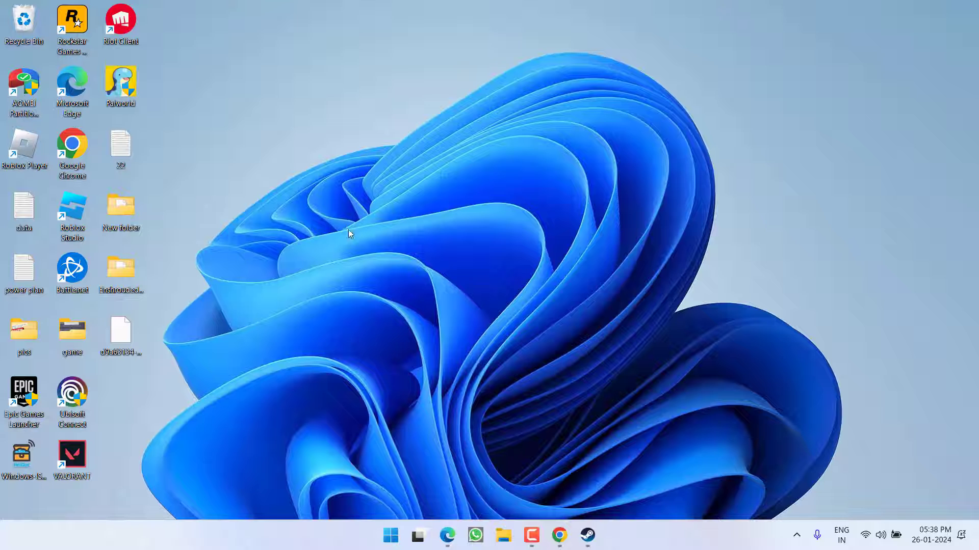
{"action": "right_click", "coordinate": [389, 540]}
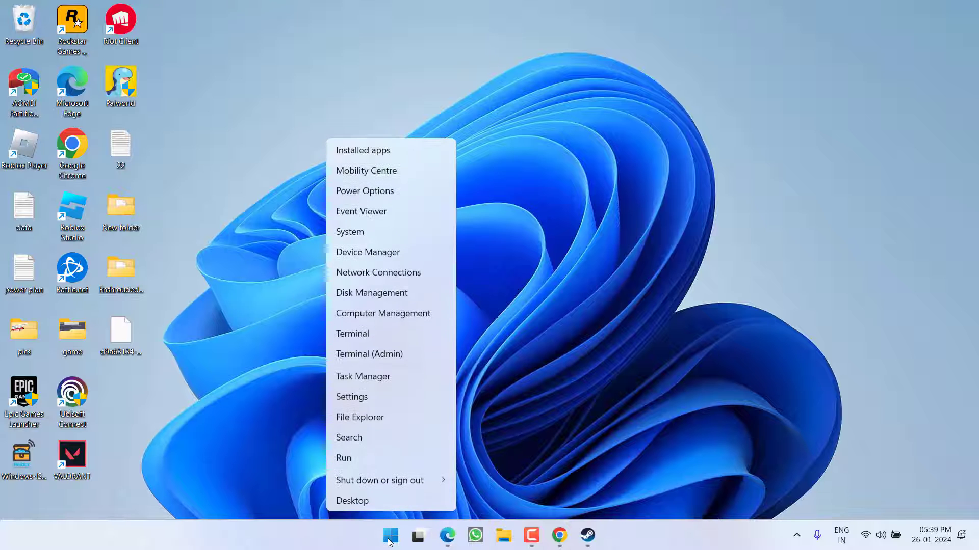
{"action": "left_click", "coordinate": [352, 463]}
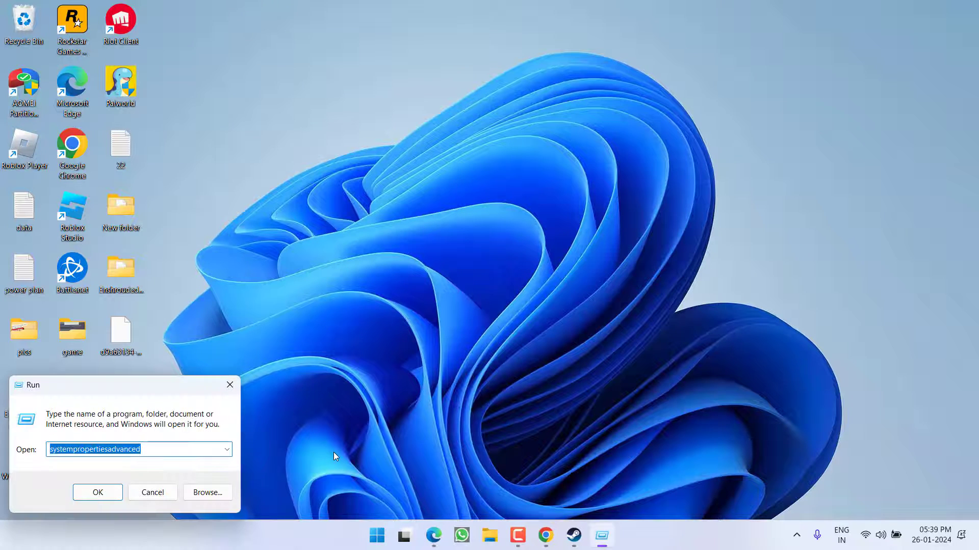
{"action": "type", "text": "sys"}
{"action": "key", "text": "Down"}
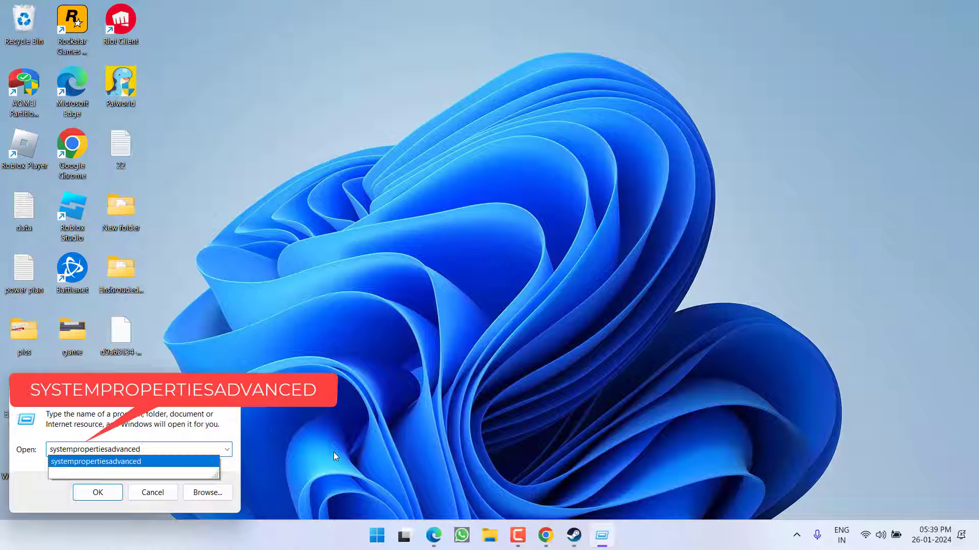
{"action": "key", "text": "Return"}
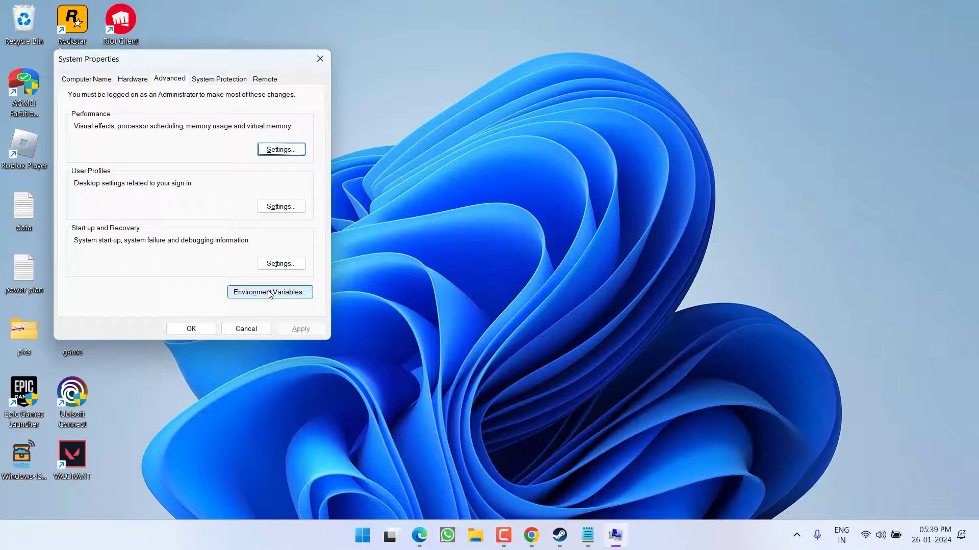
Step: Add system variable DISABLE_LAYER_AMD_SWITCHABLE_GRAPHICS_1 with value 1 and confirm both dialogs
{"action": "left_click", "coordinate": [270, 294]}
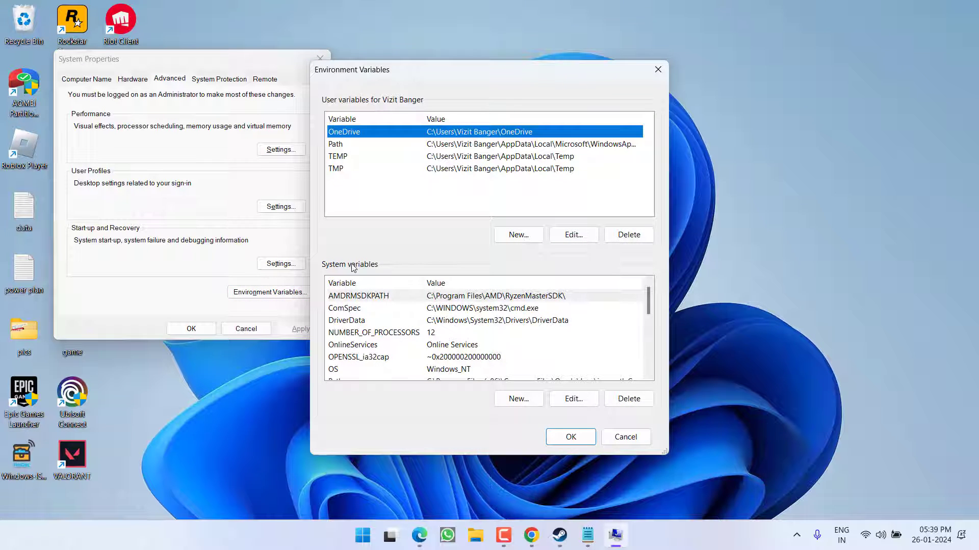
{"action": "left_click", "coordinate": [516, 401]}
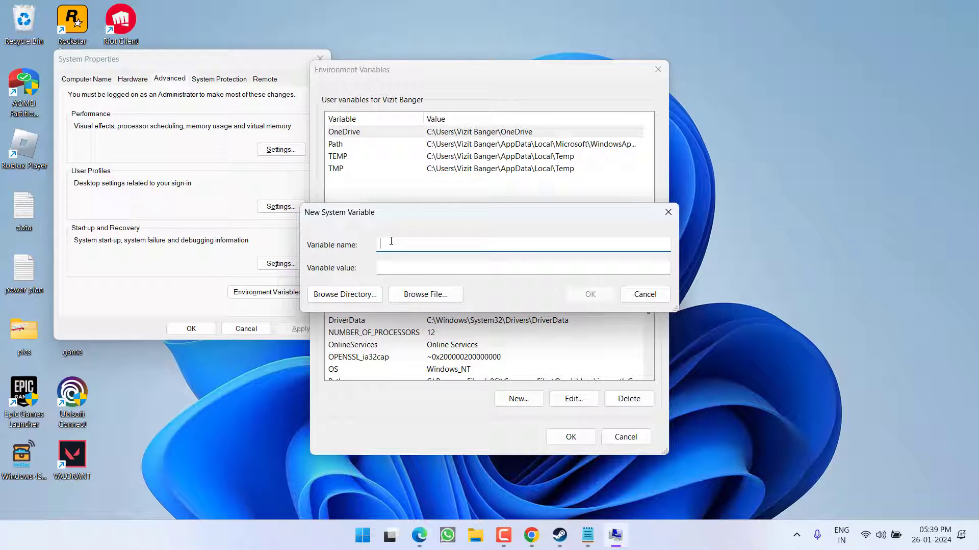
{"action": "type", "text": "DISABLE_LAYER_AMD_SWITCHABLE_GRAPHICS_1"}
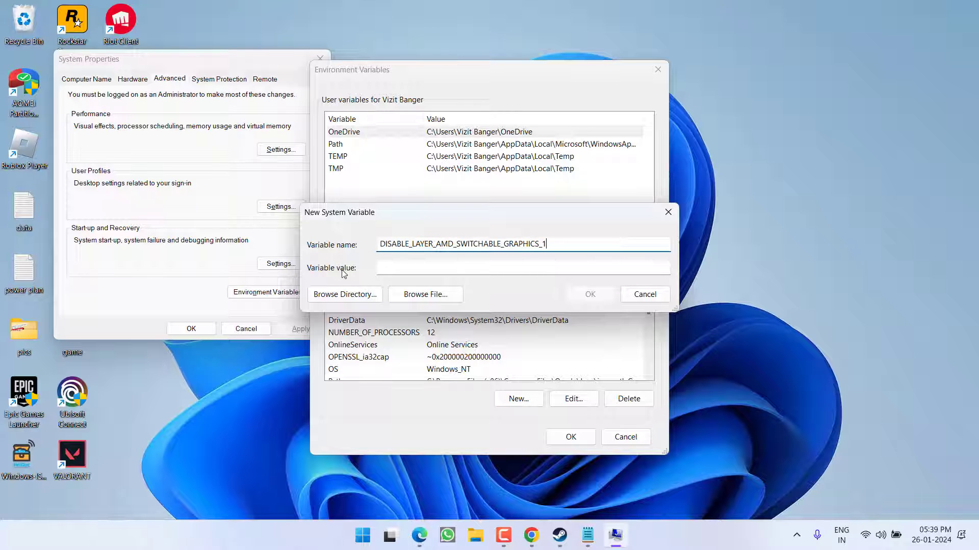
{"action": "left_click", "coordinate": [401, 267]}
{"action": "type", "text": "1"}
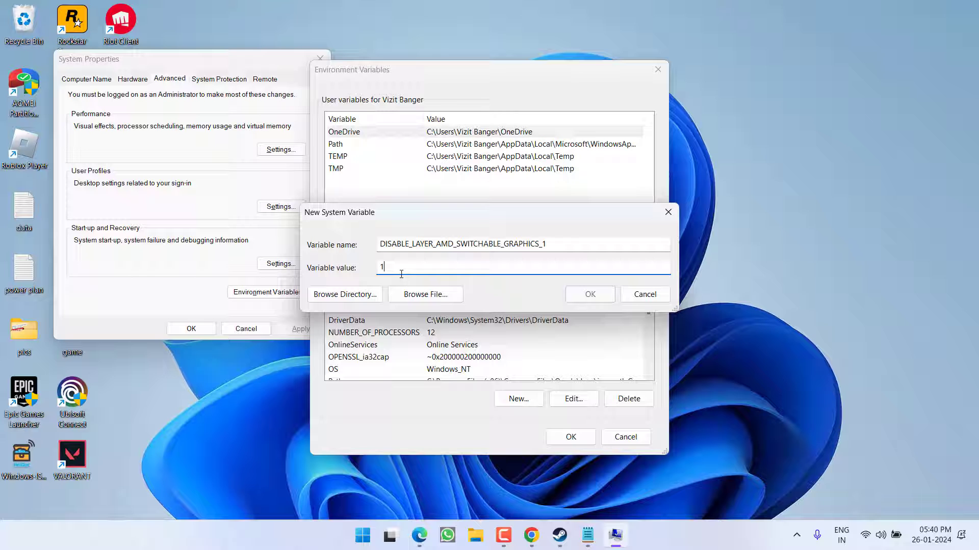
{"action": "left_click", "coordinate": [587, 295]}
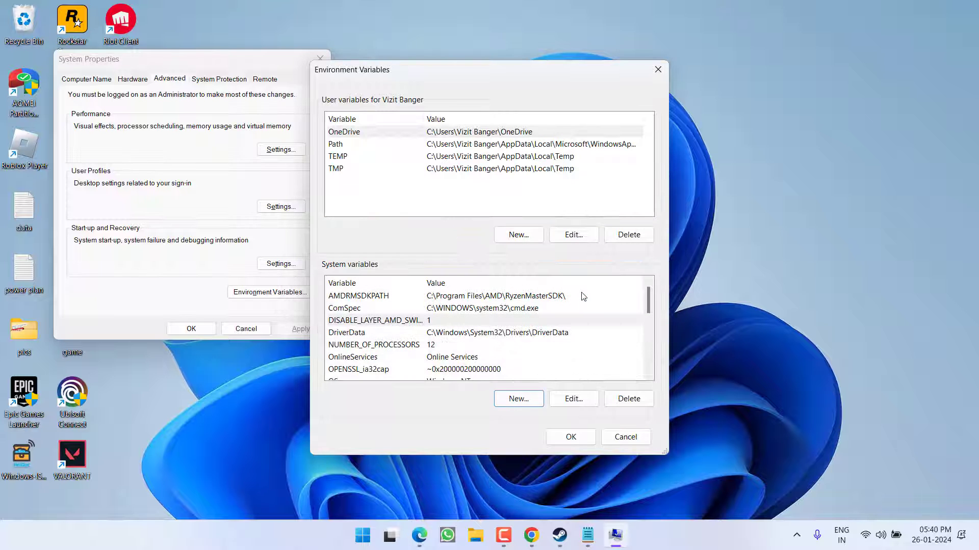
{"action": "left_click", "coordinate": [571, 437]}
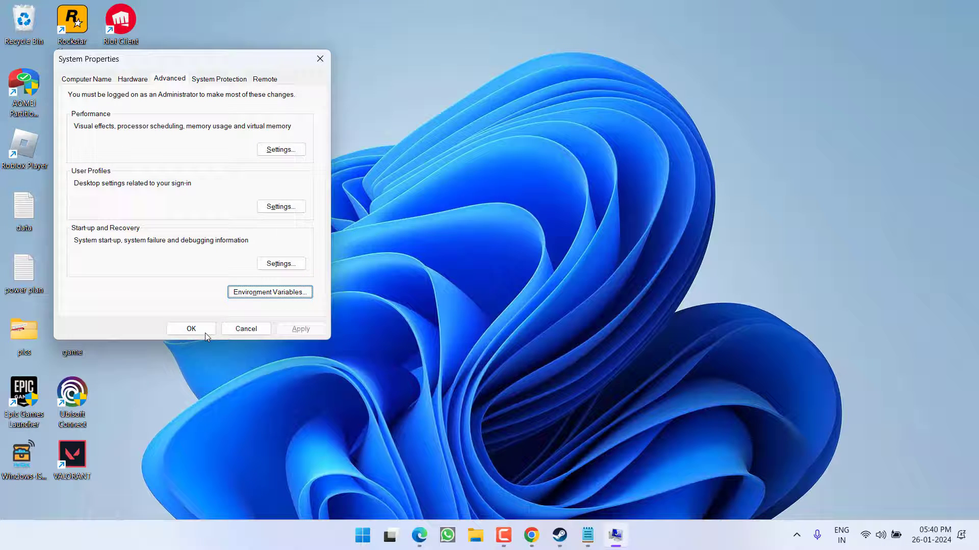
{"action": "left_click", "coordinate": [201, 329]}
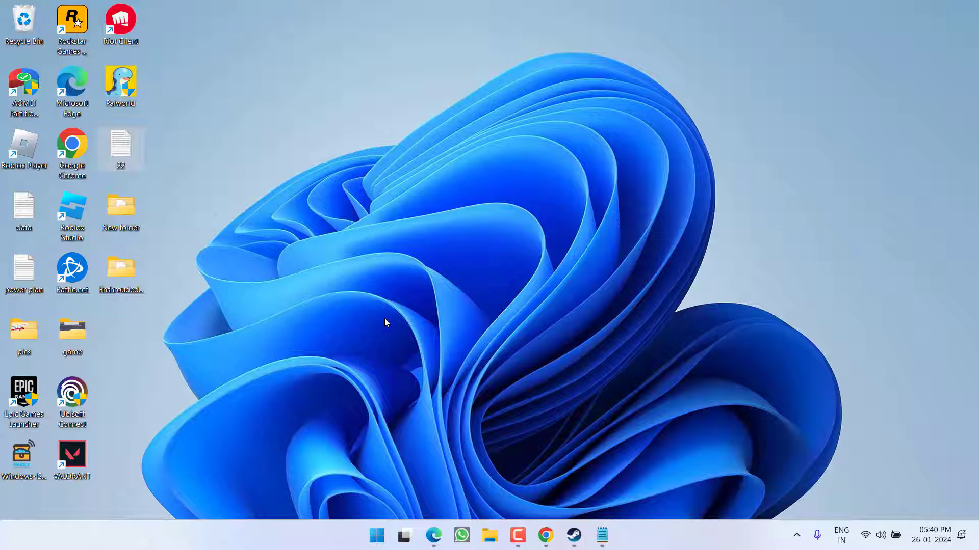
Step: Open %localappdata% through the Run dialog to browse the AppData Local folder
{"action": "right_click", "coordinate": [377, 535]}
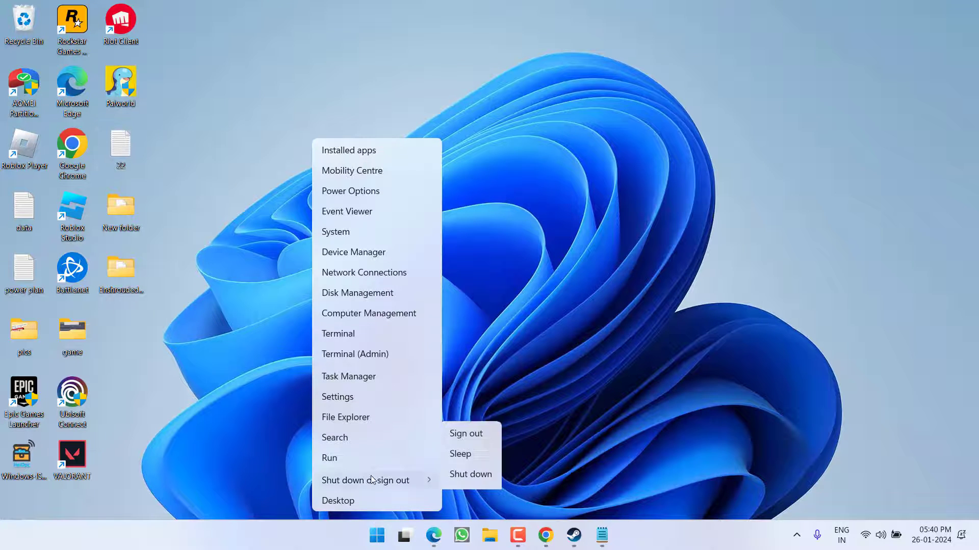
{"action": "left_click", "coordinate": [340, 457]}
{"action": "type", "text": "%"}
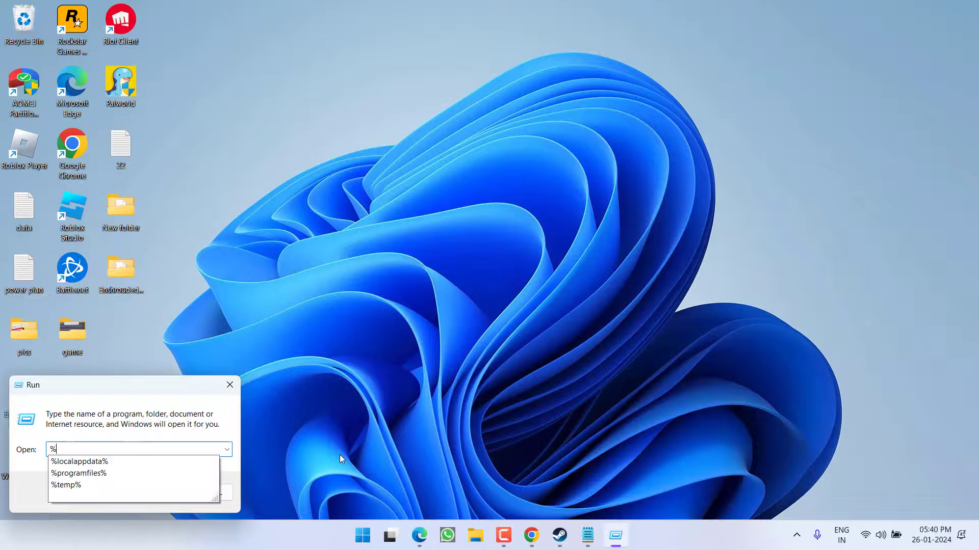
{"action": "key", "text": "Down"}
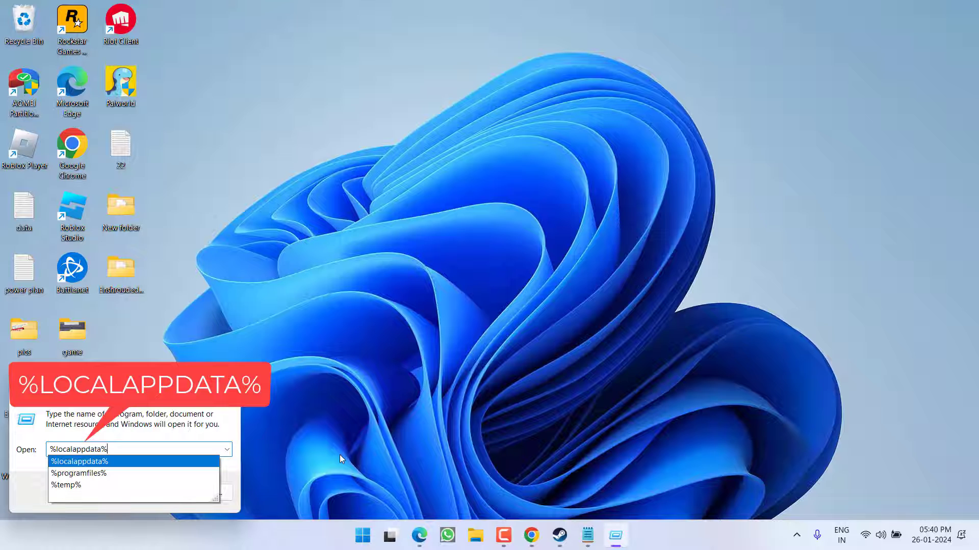
{"action": "key", "text": "Return"}
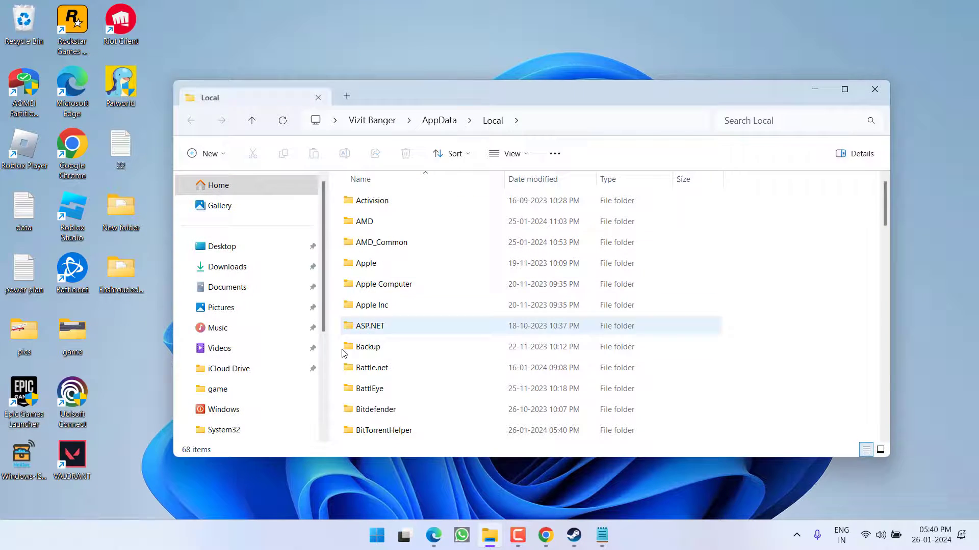
Step: Jump to NVIDIA Corporation and open its Geforce Now subfolder, which is empty
{"action": "left_click", "coordinate": [357, 305]}
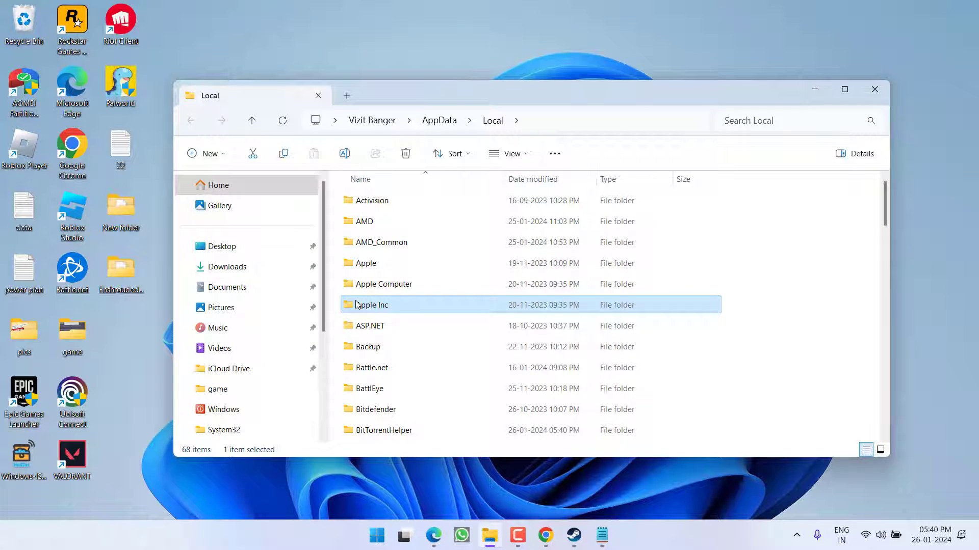
{"action": "type", "text": "nvidia"}
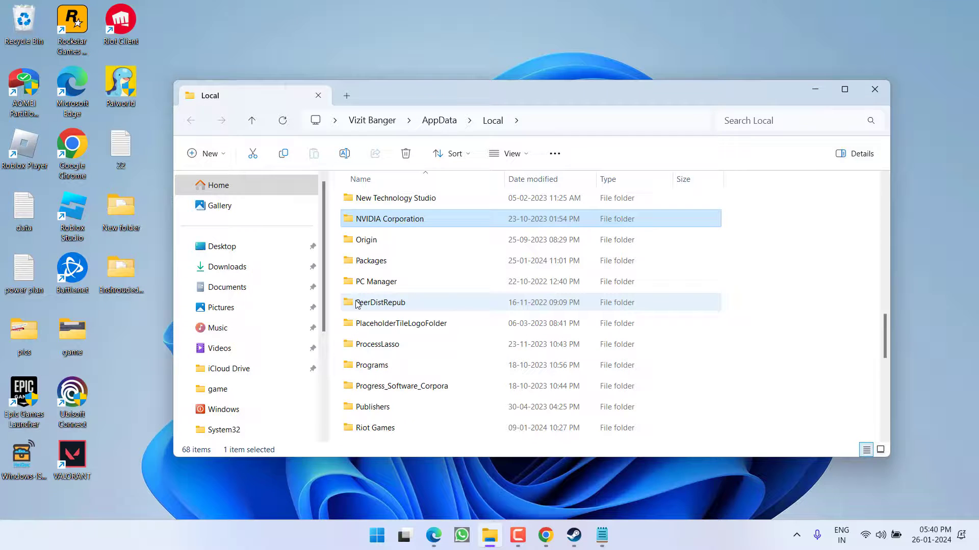
{"action": "double_click", "coordinate": [400, 219]}
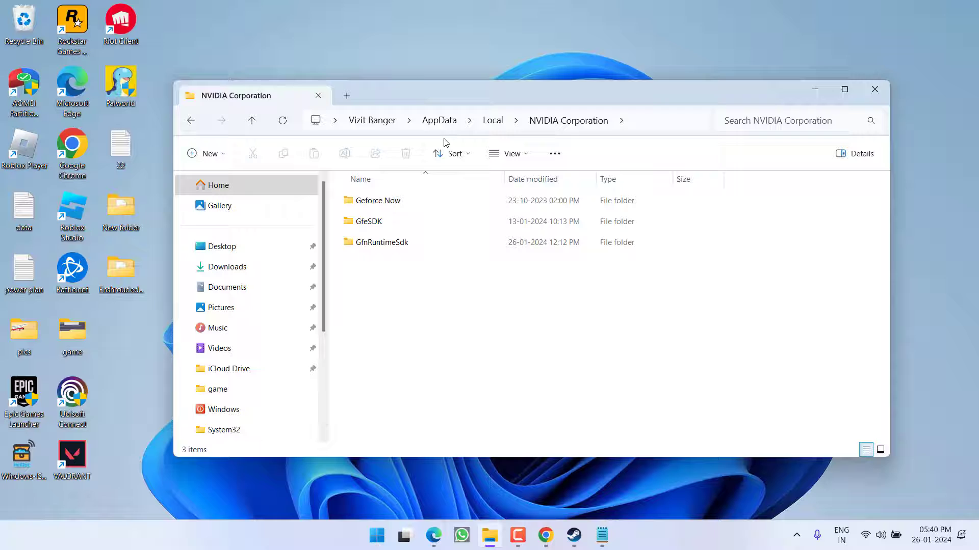
{"action": "double_click", "coordinate": [396, 200]}
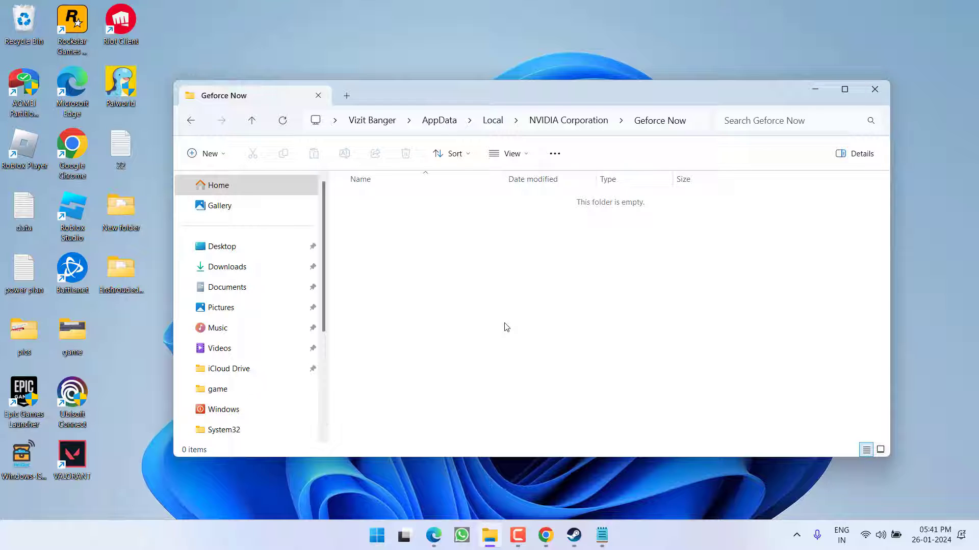
Step: Close the File Explorer window to return to the empty desktop
{"action": "left_click", "coordinate": [872, 96]}
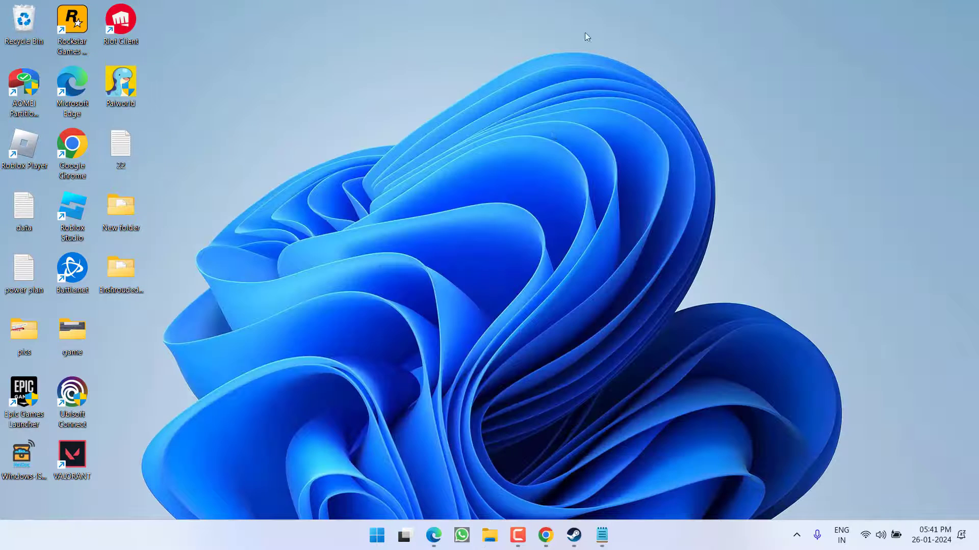